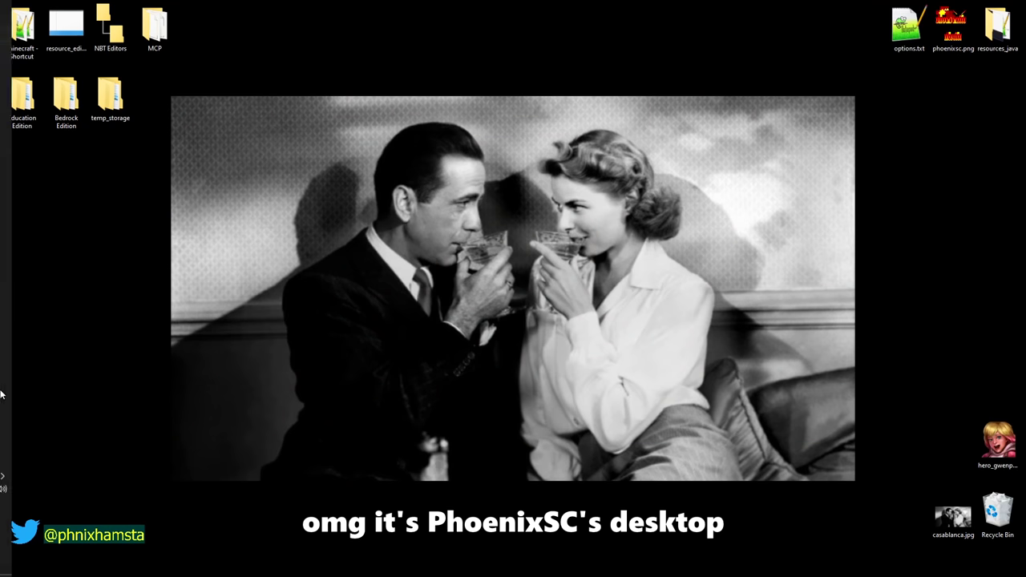
Open the Start menu to reach the Minecraft Launcher tile.
key(super)
scroll(513, 272, down, 2)
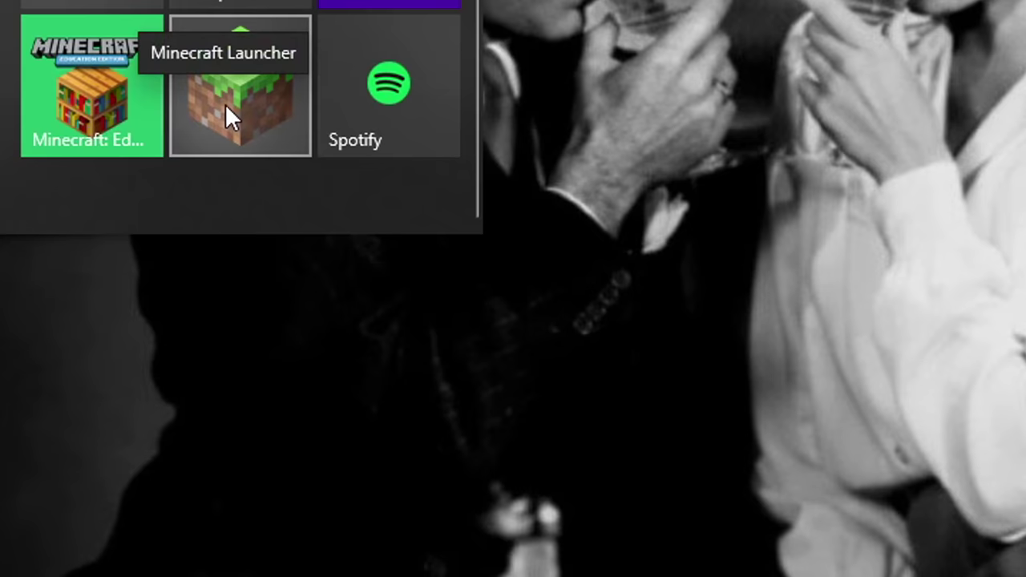
Drag the Minecraft Launcher tile onto the desktop as a shortcut and bring up its options.
mouse_move(238, 160)
mouse_down()
mouse_move(155, 331)
mouse_move(417, 507)
mouse_up()
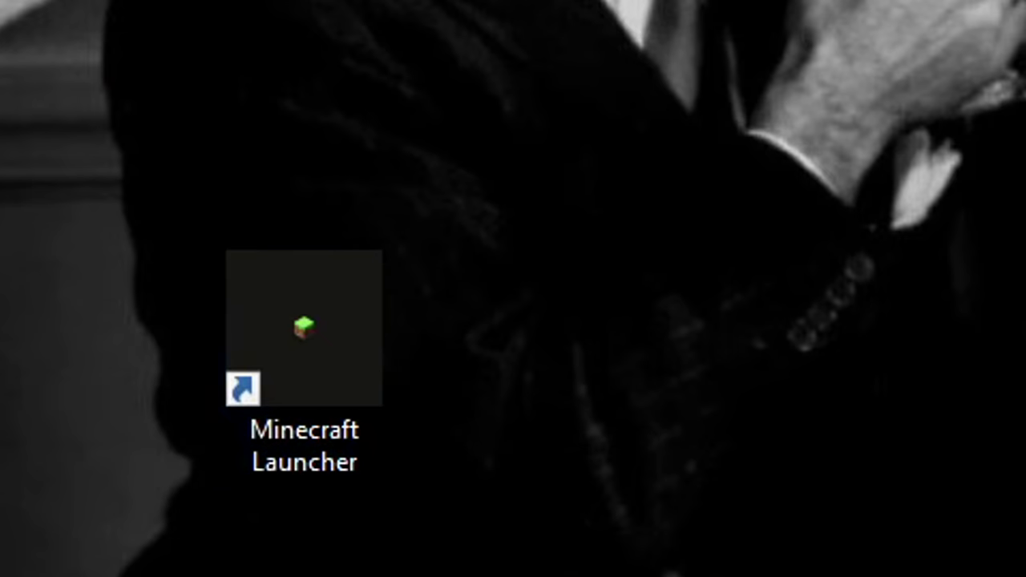
right_click(272, 345)
Choose original.ico as the Minecraft Launcher shortcut's icon from its Properties.
click(375, 295)
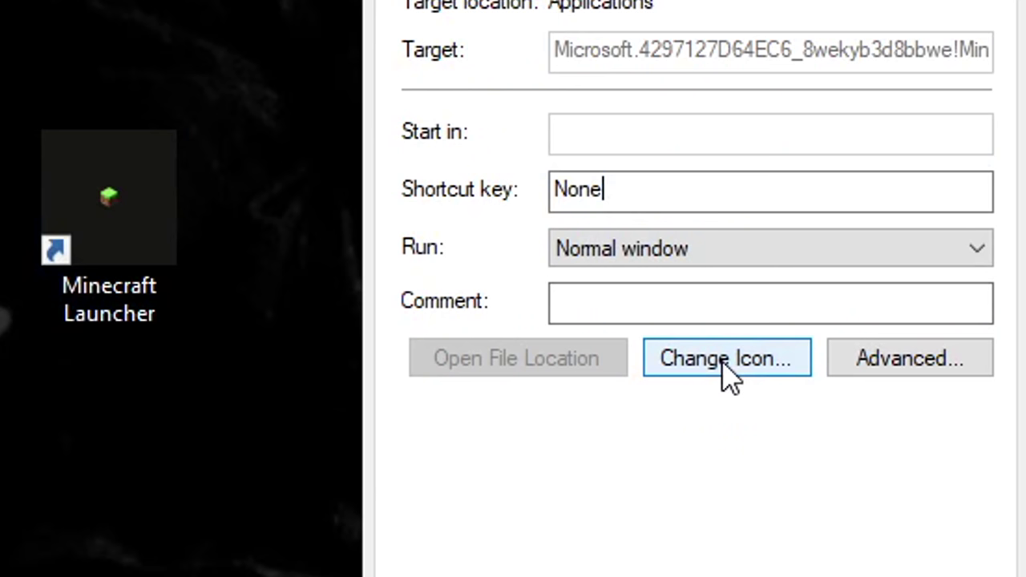
click(725, 359)
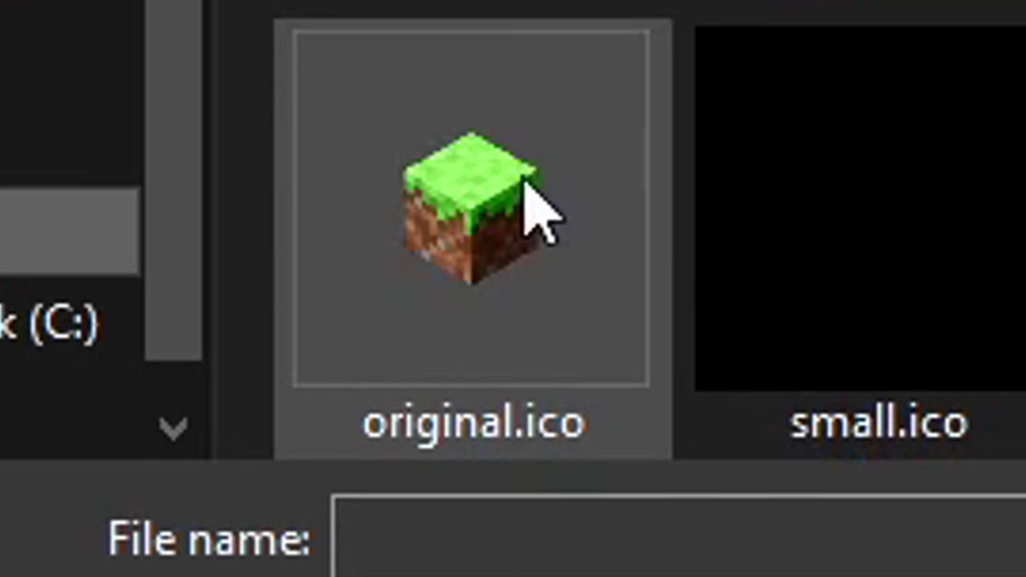
click(529, 192)
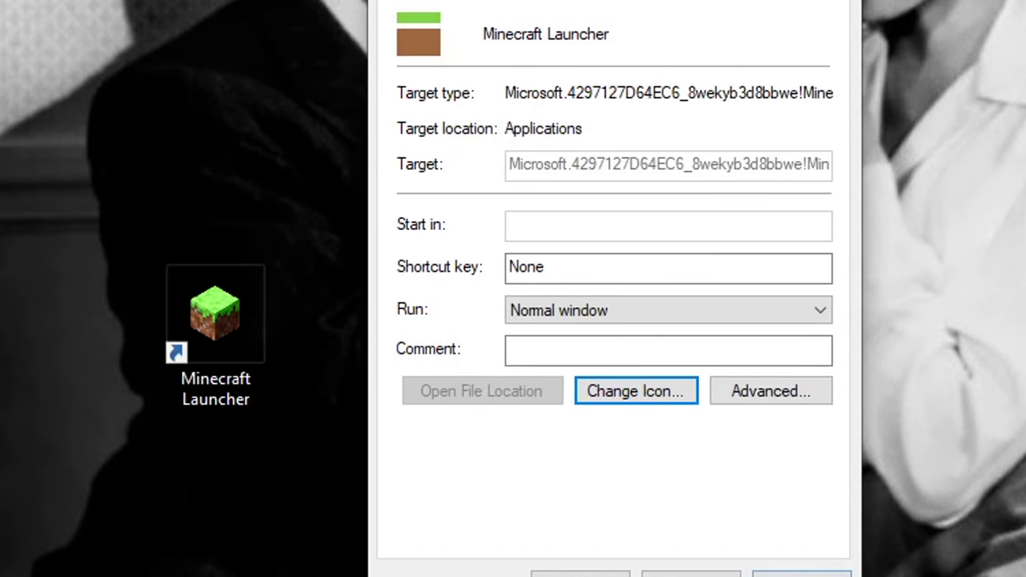
Apply the original.ico icon in the Minecraft Launcher shortcut's Properties.
click(801, 573)
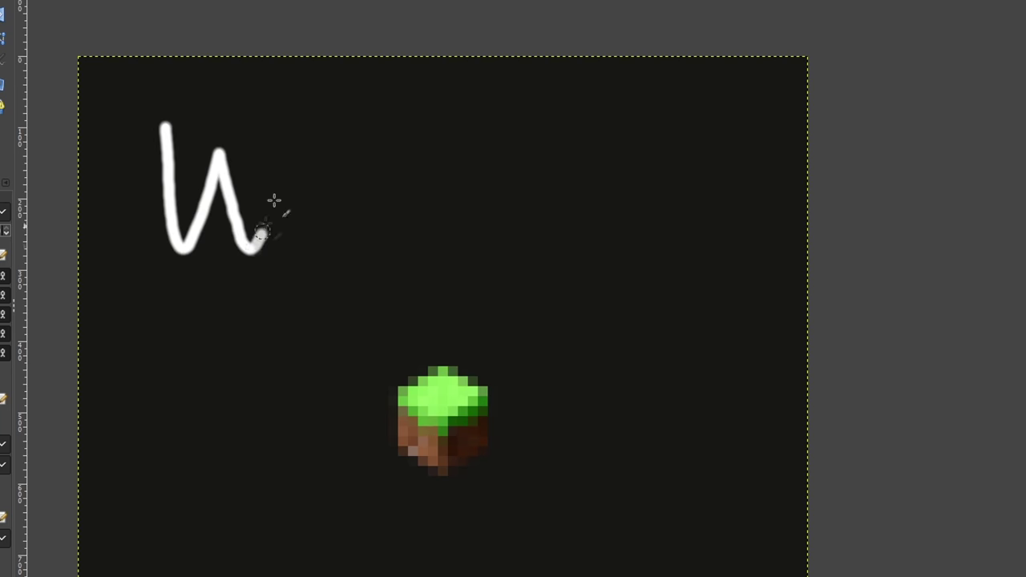
Paint the handwritten white caption "Why so" on the canvas above the grass block.
drag(264, 113, 320, 128)
drag(353, 184, 472, 196)
drag(416, 176, 400, 313)
mouse_move(561, 173)
mouse_down()
mouse_move(513, 178)
mouse_move(525, 244)
mouse_up()
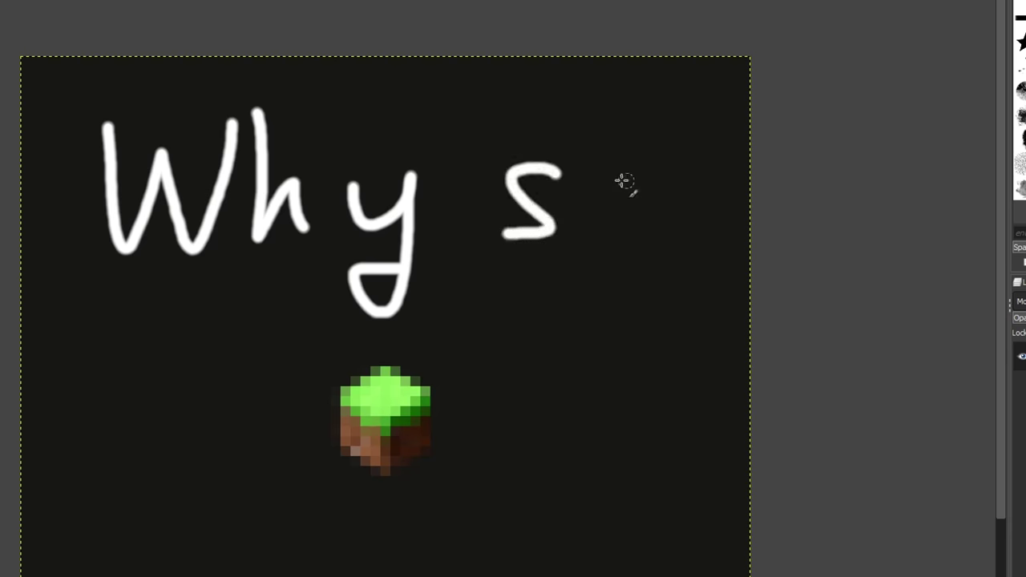